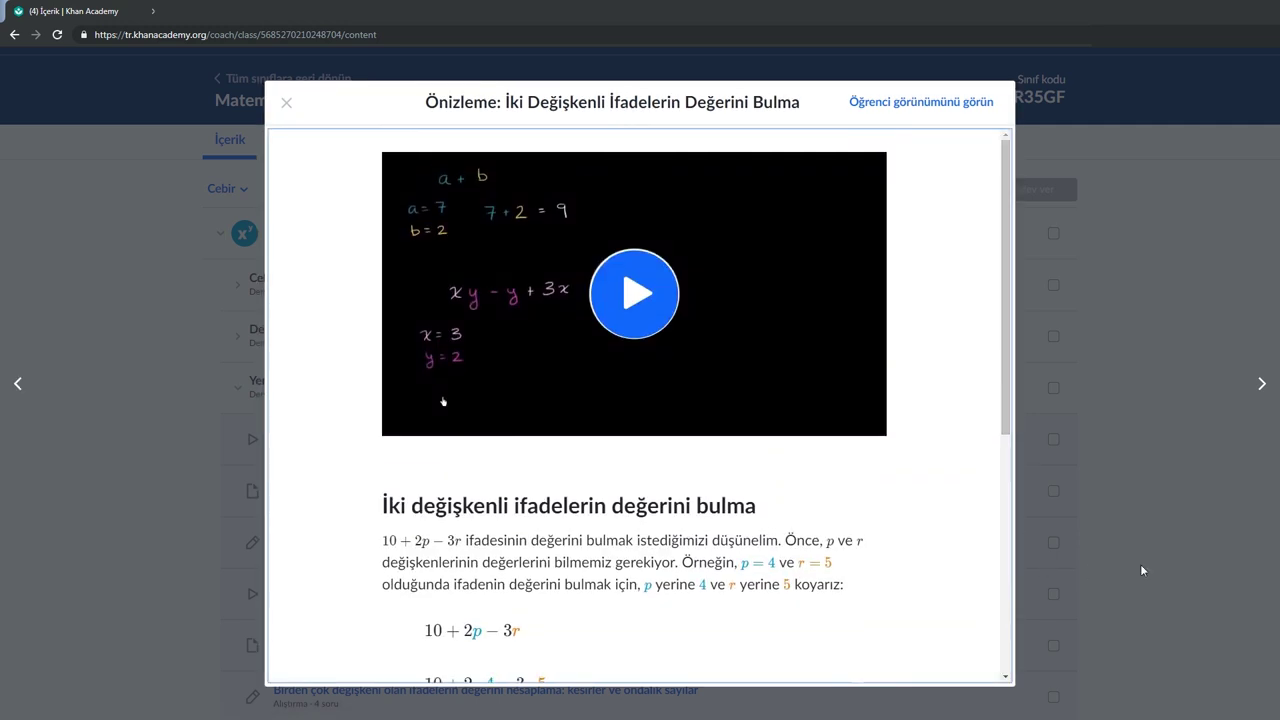
Step: Look over the content preview, and expand the skill "Bir değişkenli ifadelerin değerini bulma" in the Cebirin temelleri progress report
key("Right")
left_click_drag(1006, 261, 1016, 366)
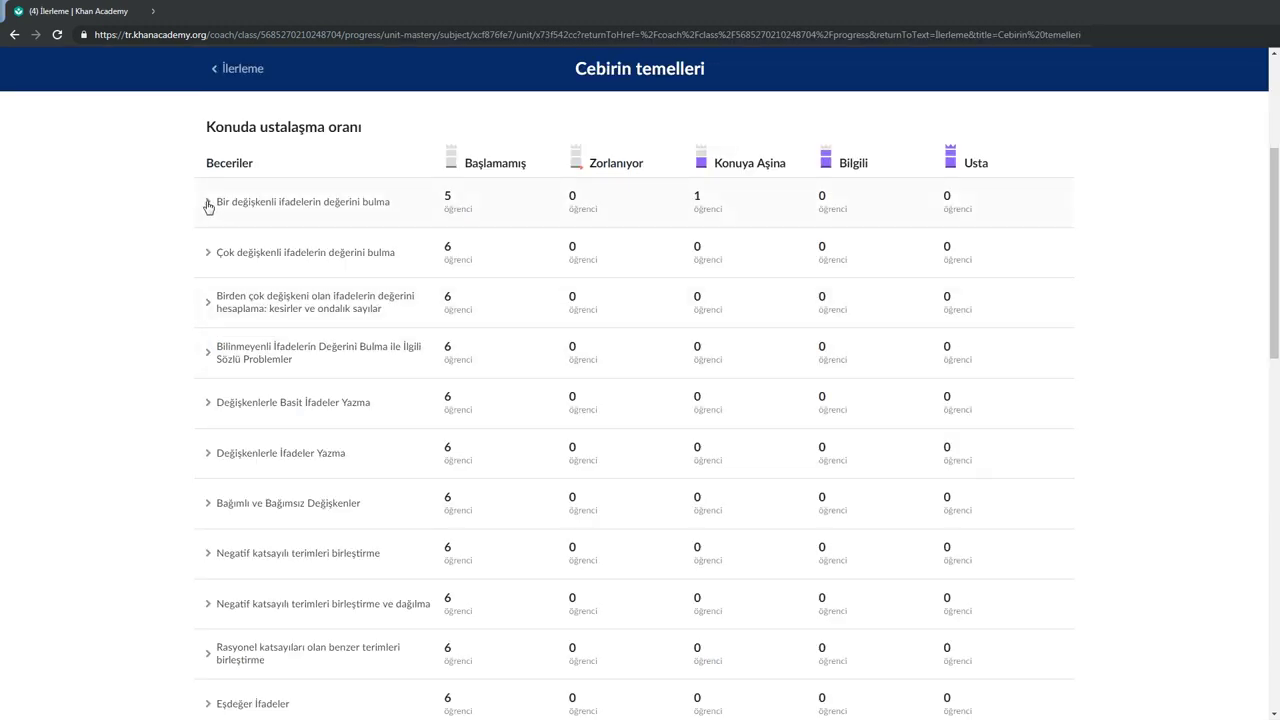
left_click(208, 204)
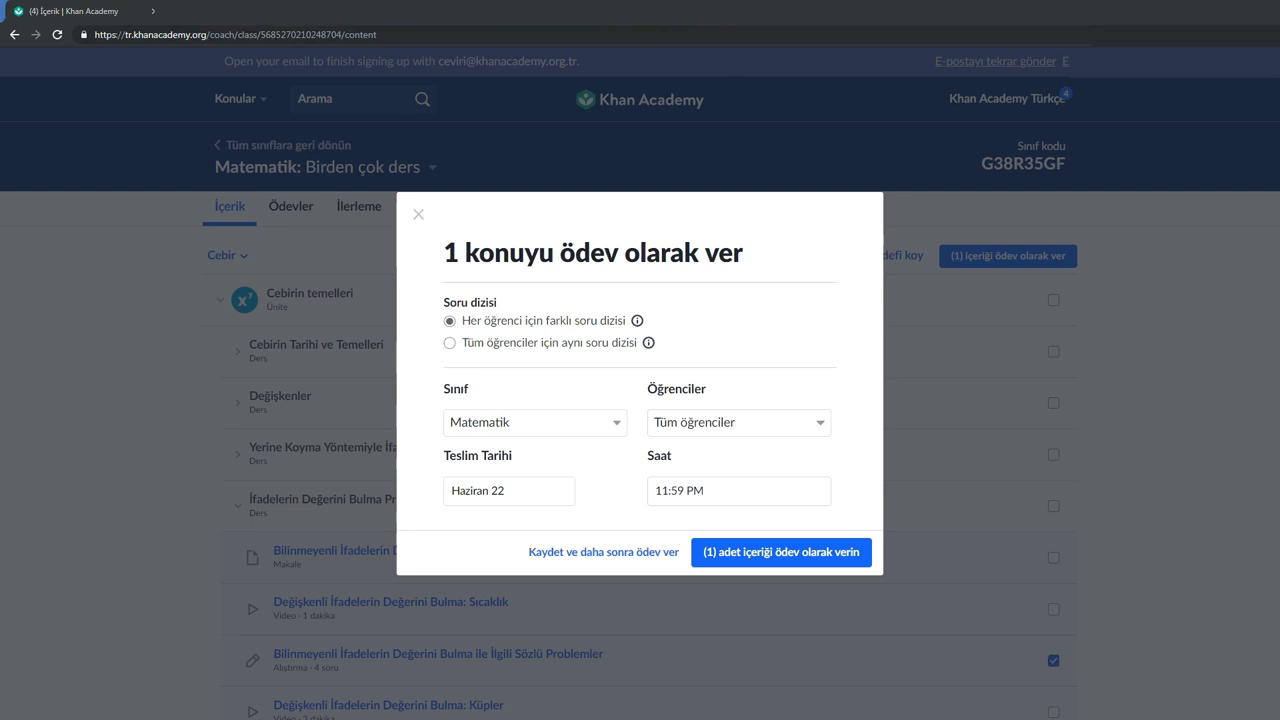
Step: Add the classes Matematik 8A and Matematik 8C to the assignment alongside Matematik 8B
left_click(566, 433)
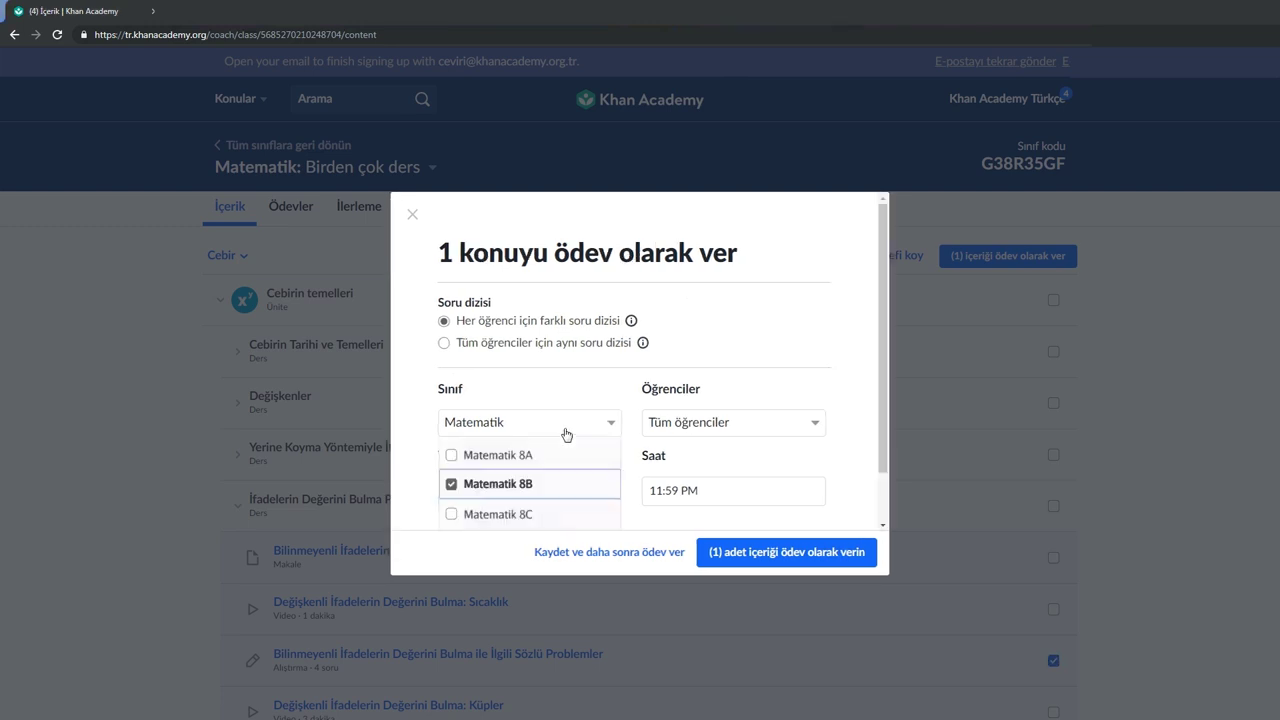
left_click(451, 456)
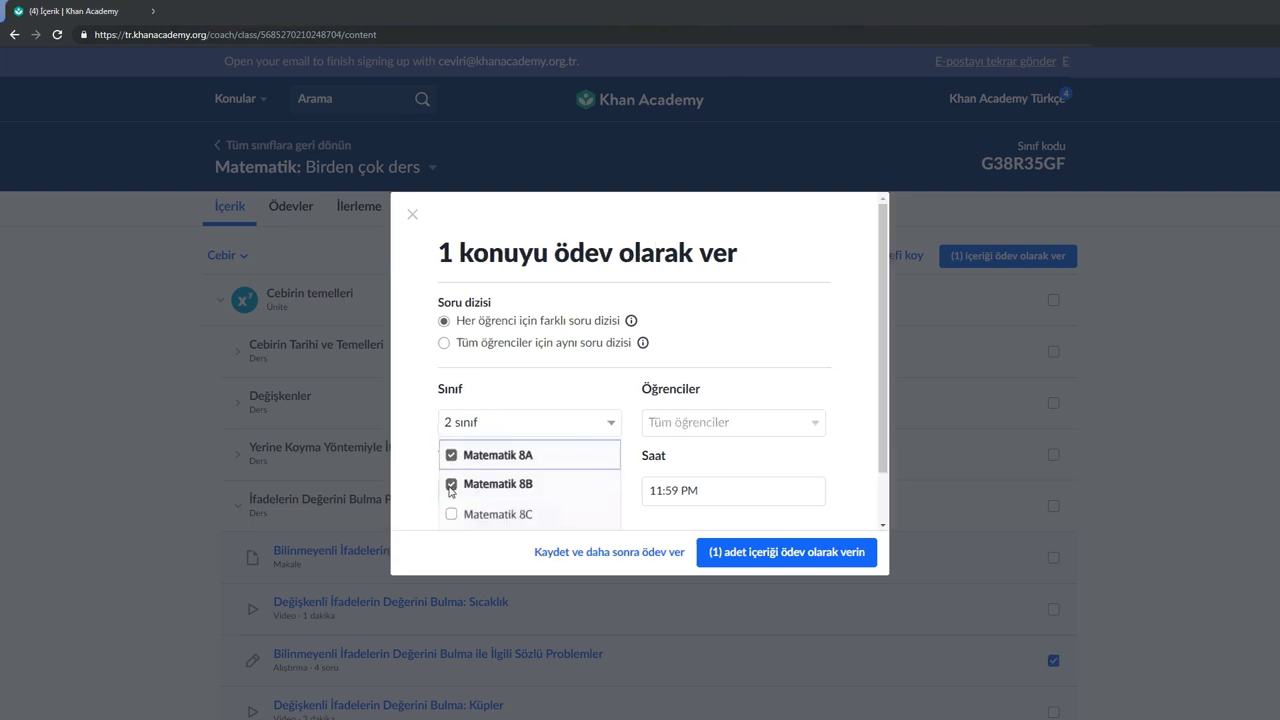
left_click(451, 515)
left_click(423, 517)
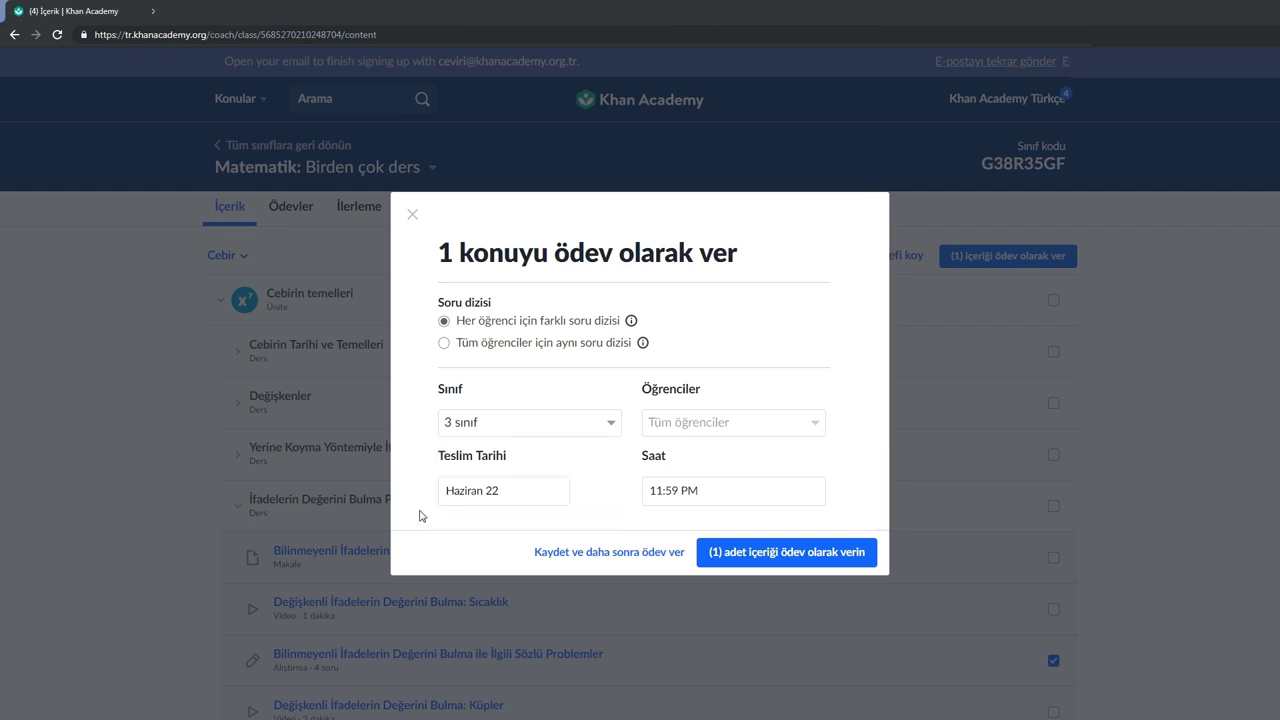
Step: Limit the assignment to the first, second and fourth students of the Matematik class
left_click(812, 423)
scroll(790, 450, "down", 2)
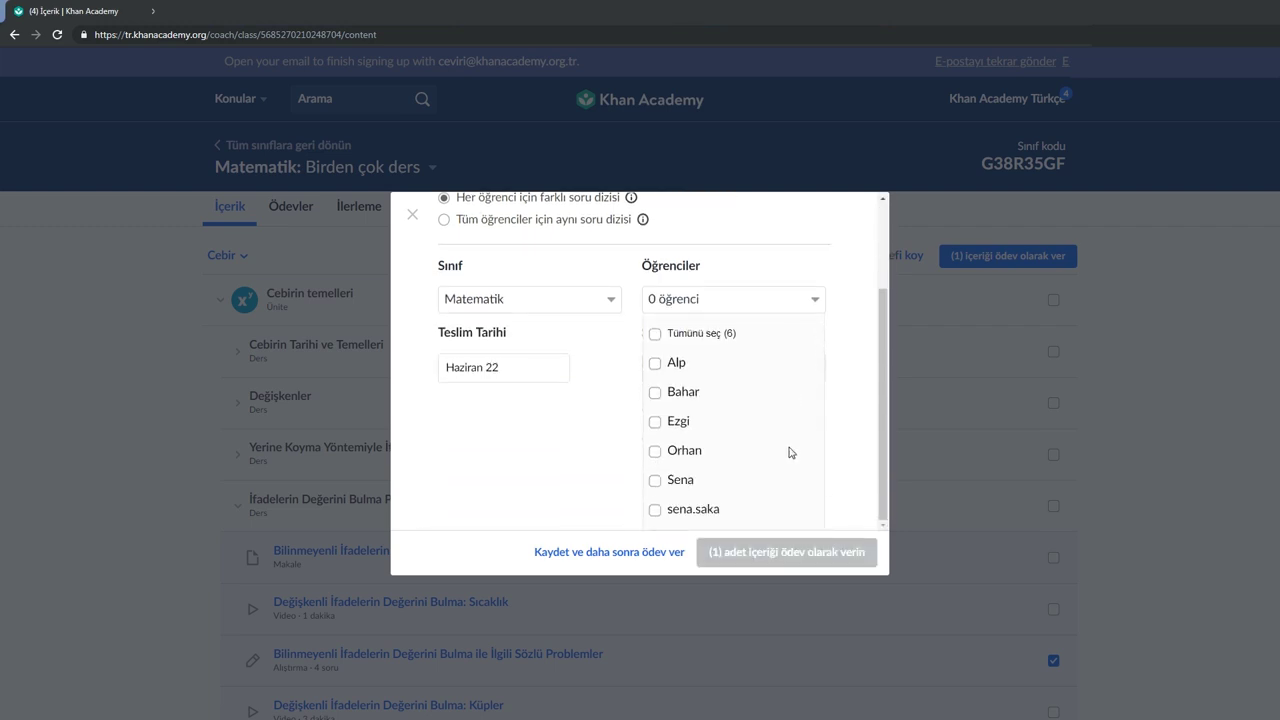
left_click(660, 398)
left_click(658, 450)
left_click(657, 362)
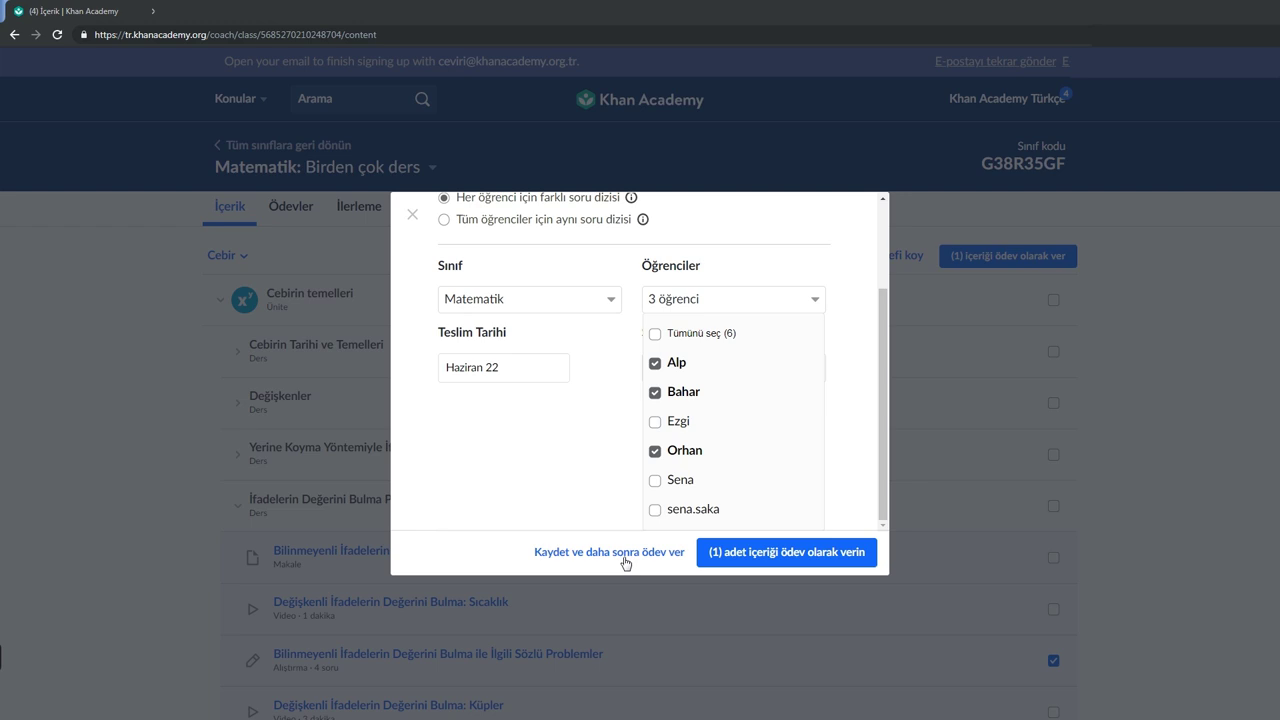
left_click(747, 340)
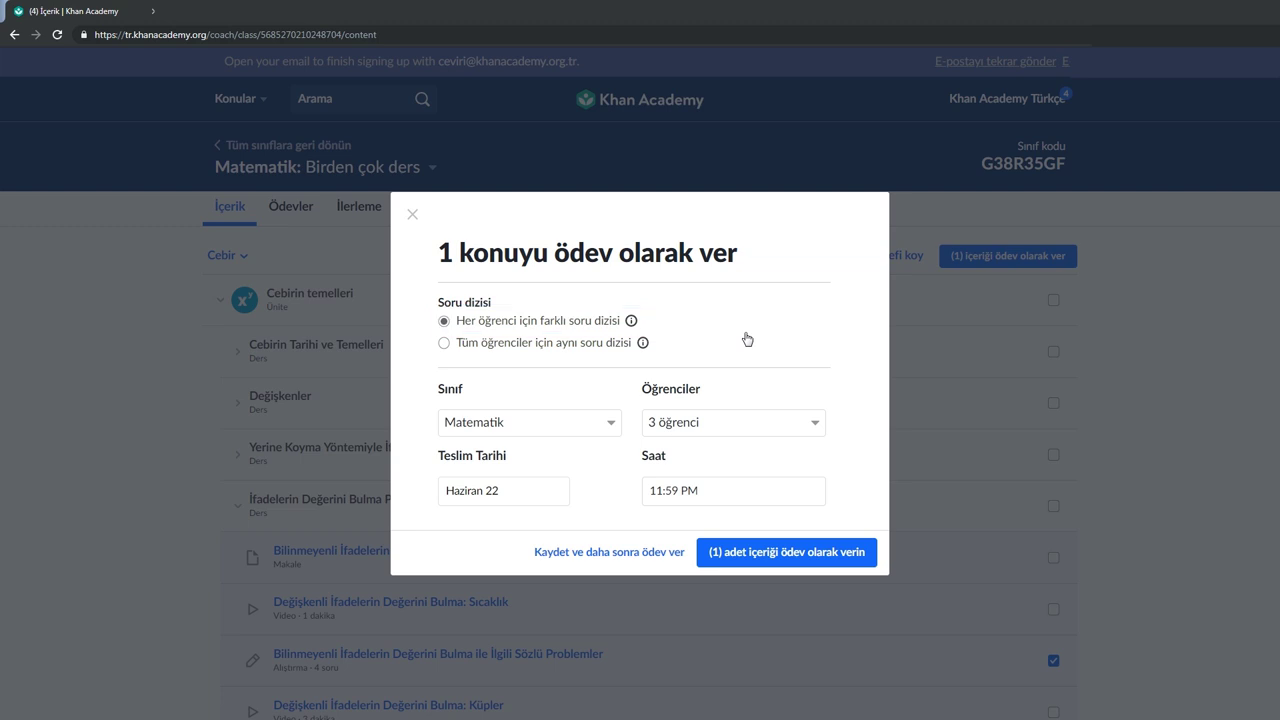
Step: Switch the question set to the same one for all students, and return it to a different set for each student
left_click(444, 343)
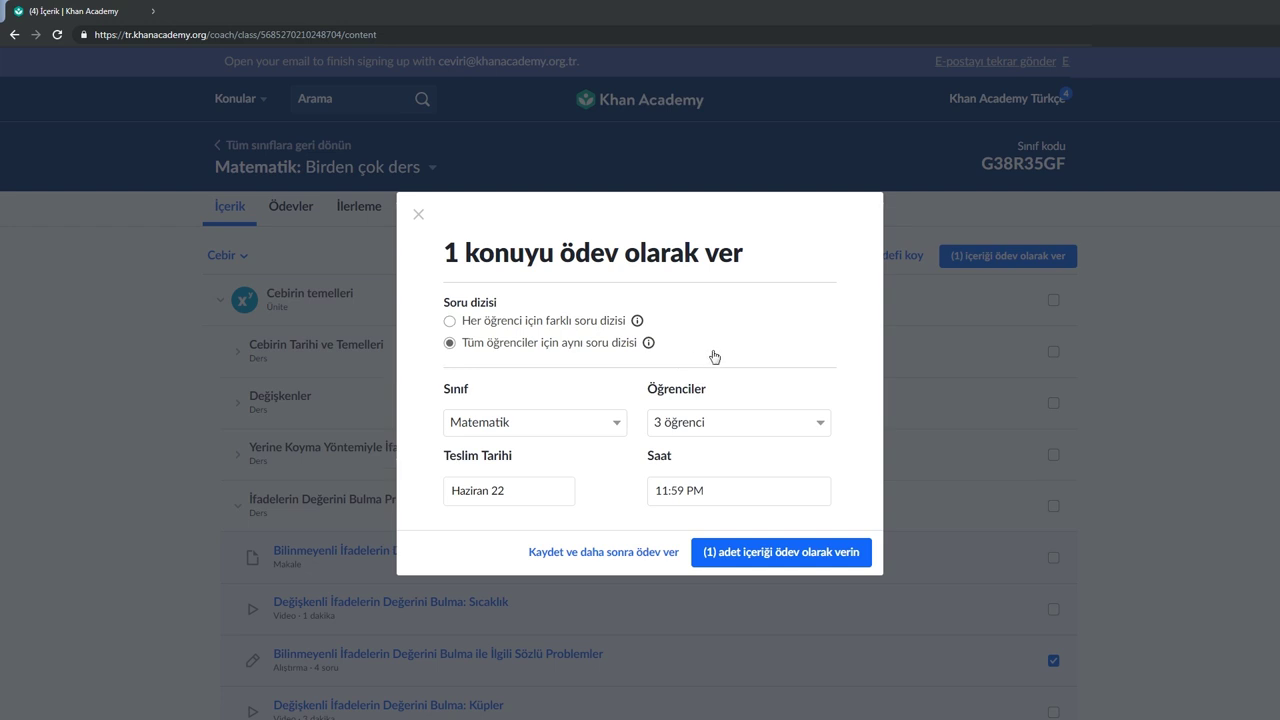
left_click(450, 322)
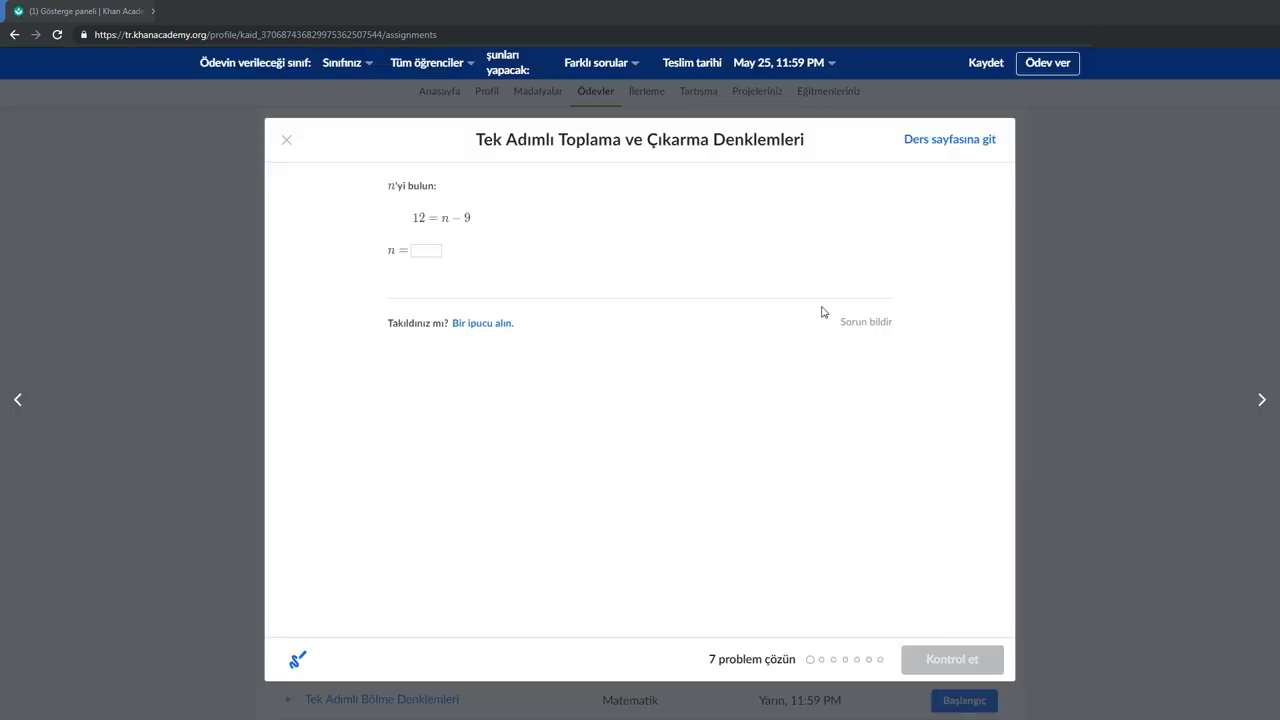
Step: Submit 21 as the answer to 12 = n − 9, and open Denklem Çözme: Quiz 1 for another attempt
left_click(433, 251)
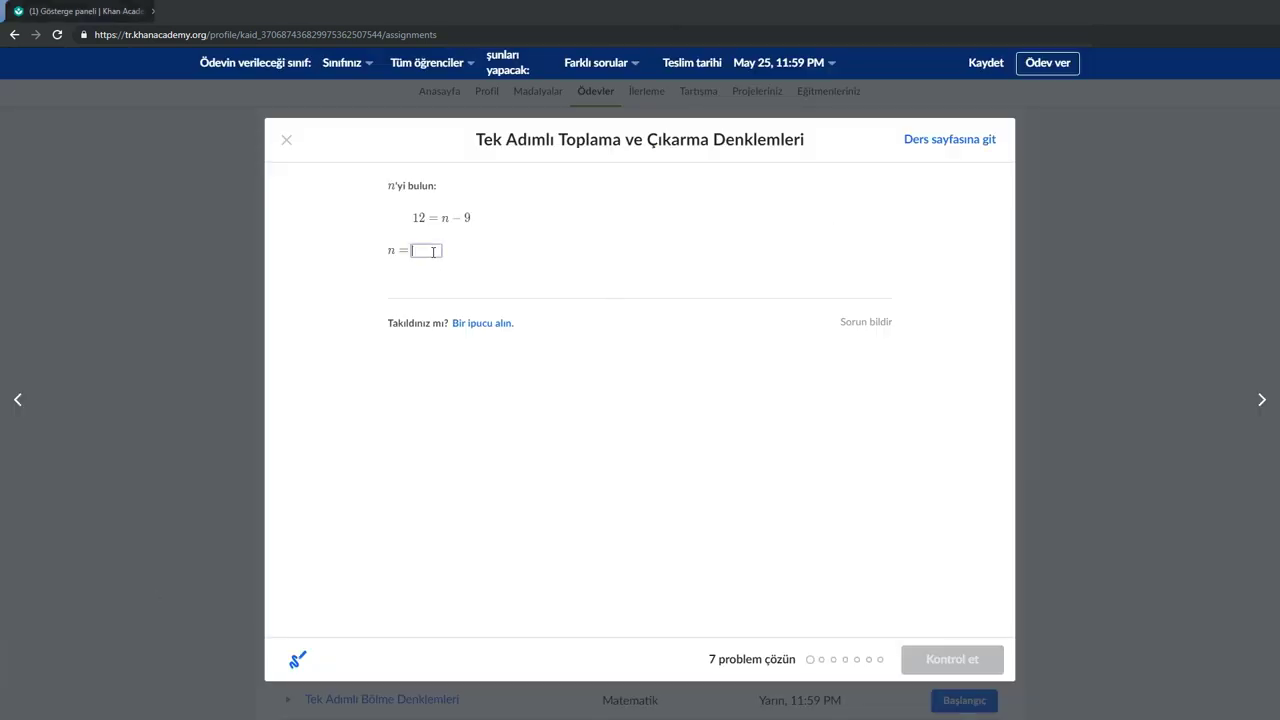
type("21")
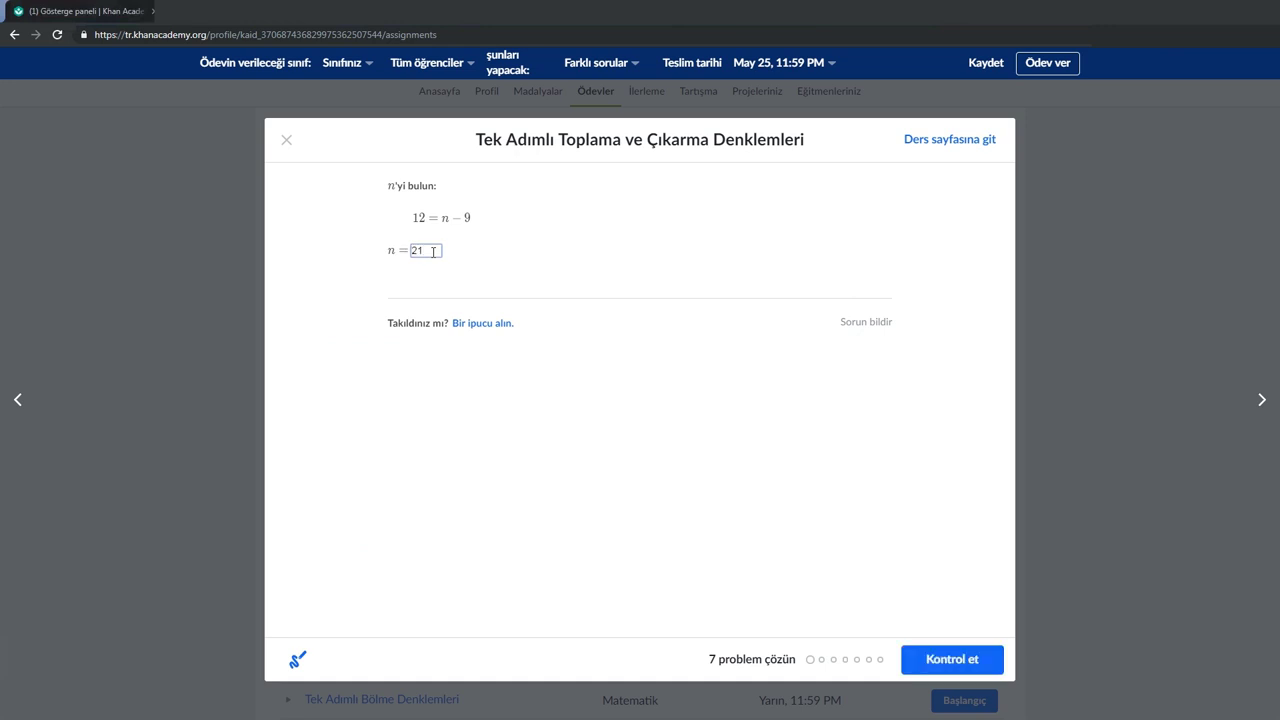
left_click(974, 663)
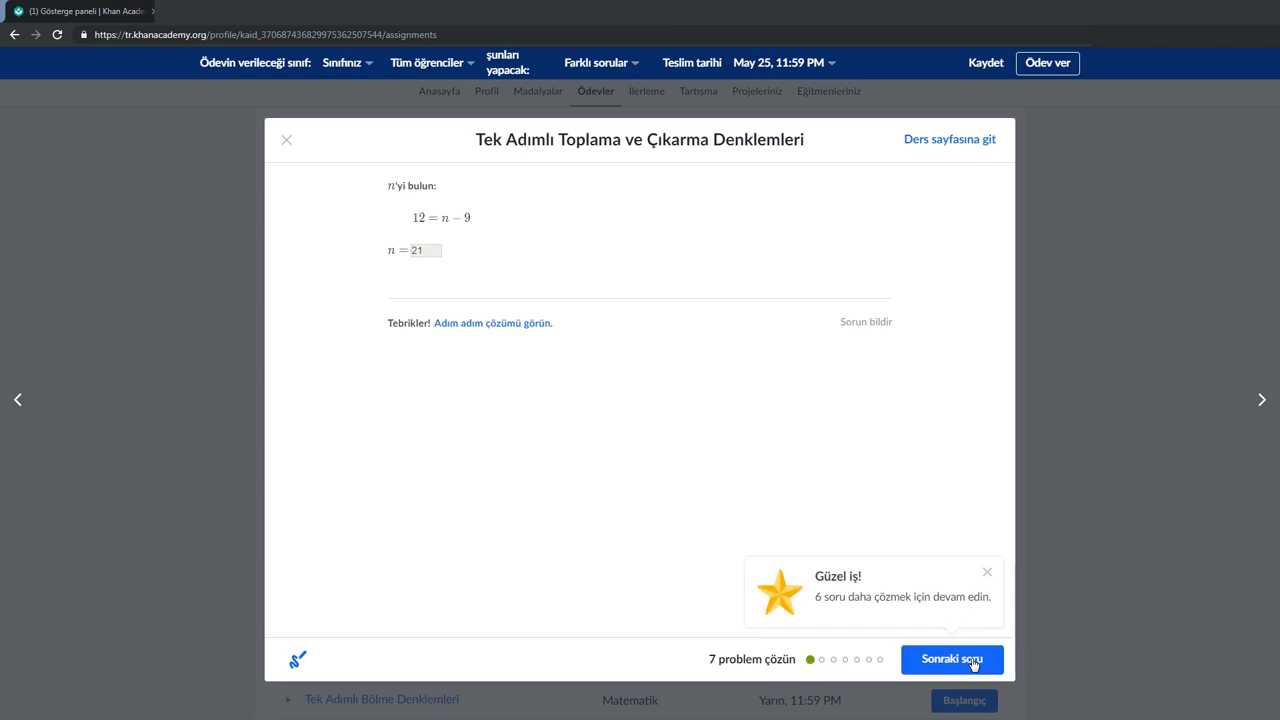
left_click(974, 663)
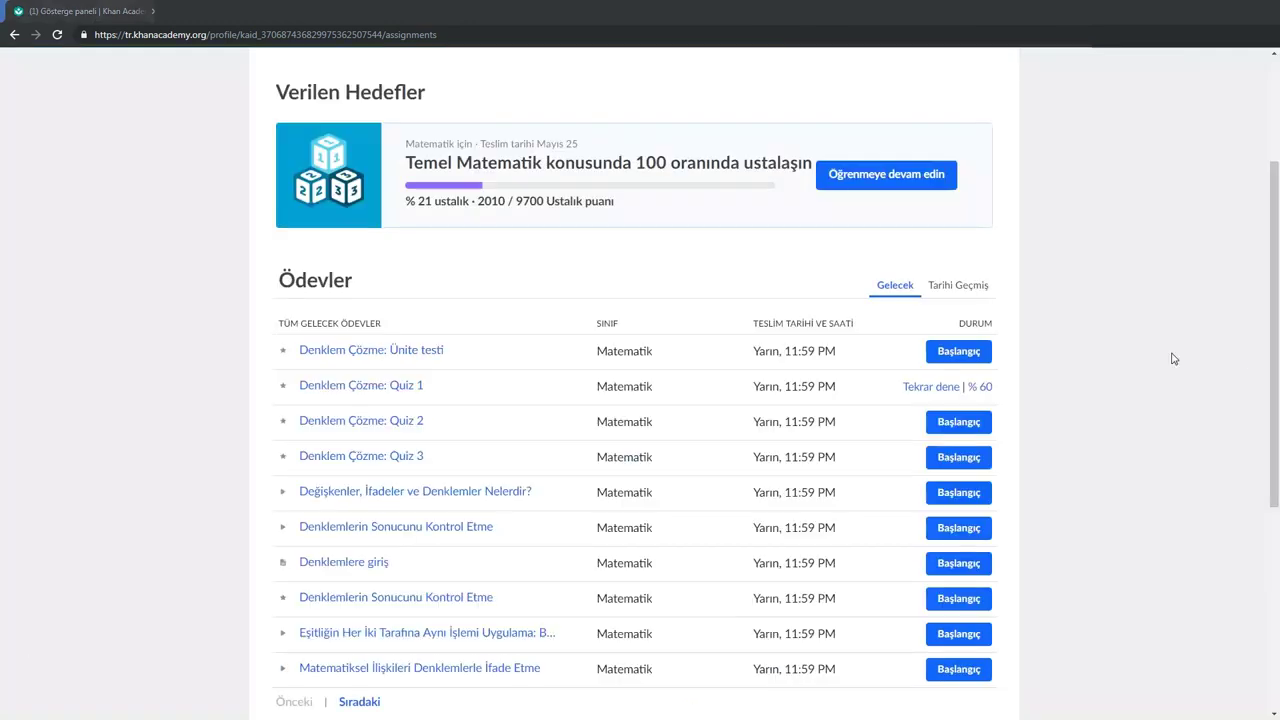
left_click(940, 388)
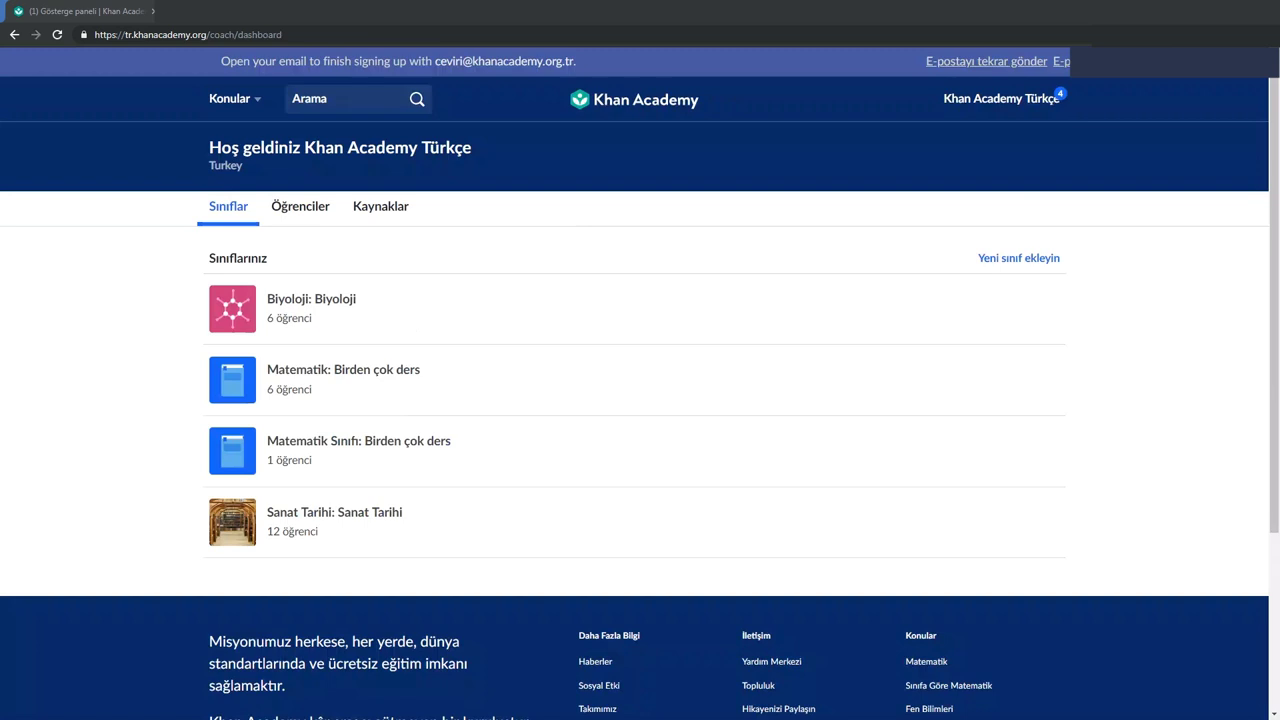
Step: View the Matematik class's assignments by student, examine the last listed student's assignment details, and return to the overview
left_click(288, 211)
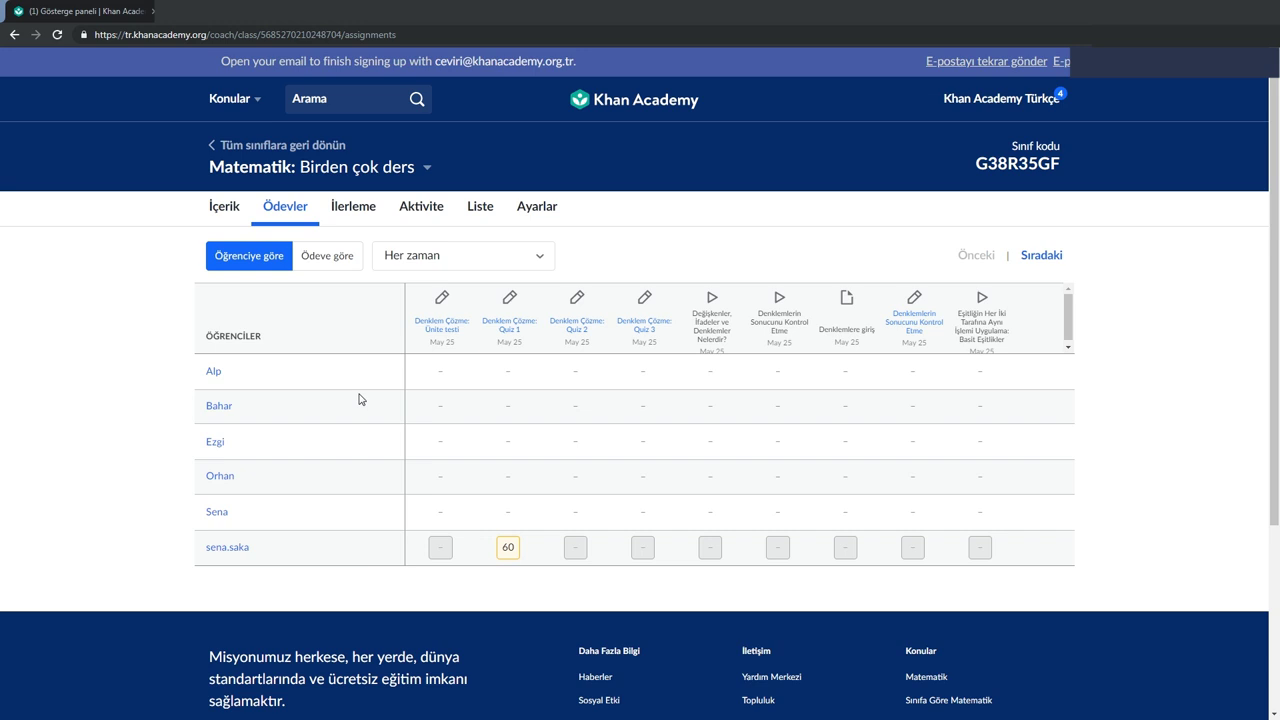
left_click(238, 549)
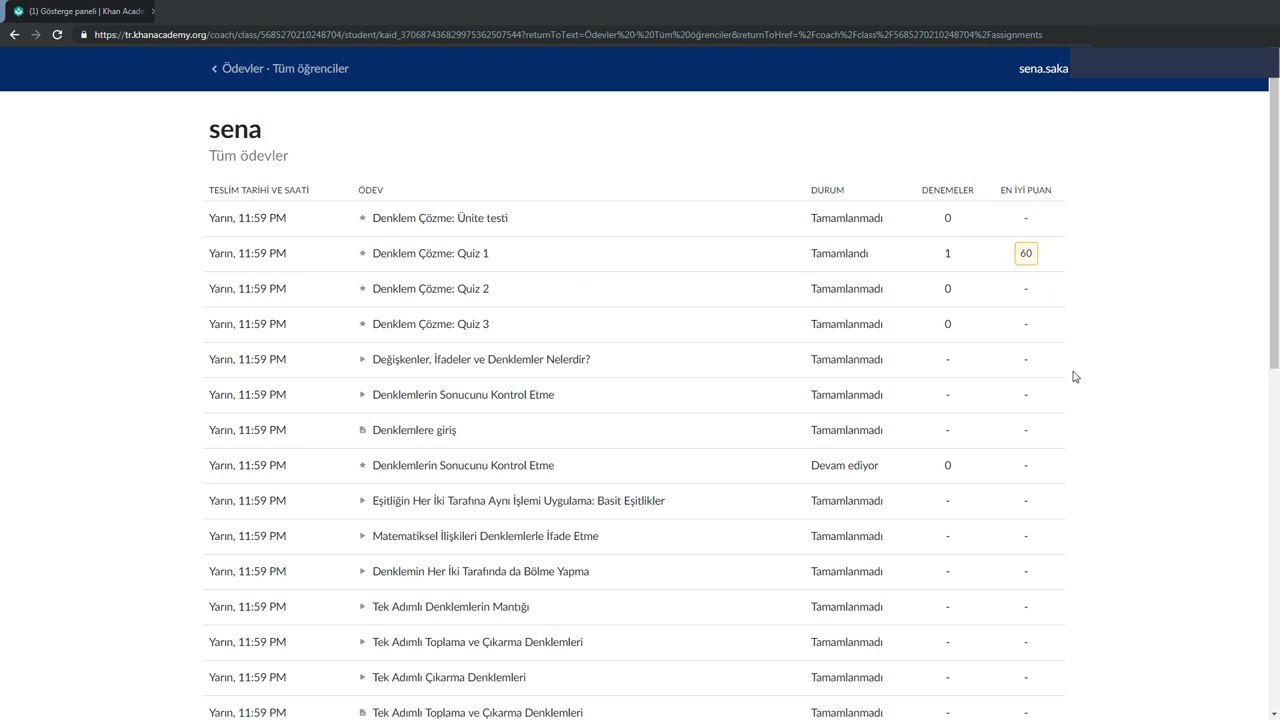
key("alt+Left")
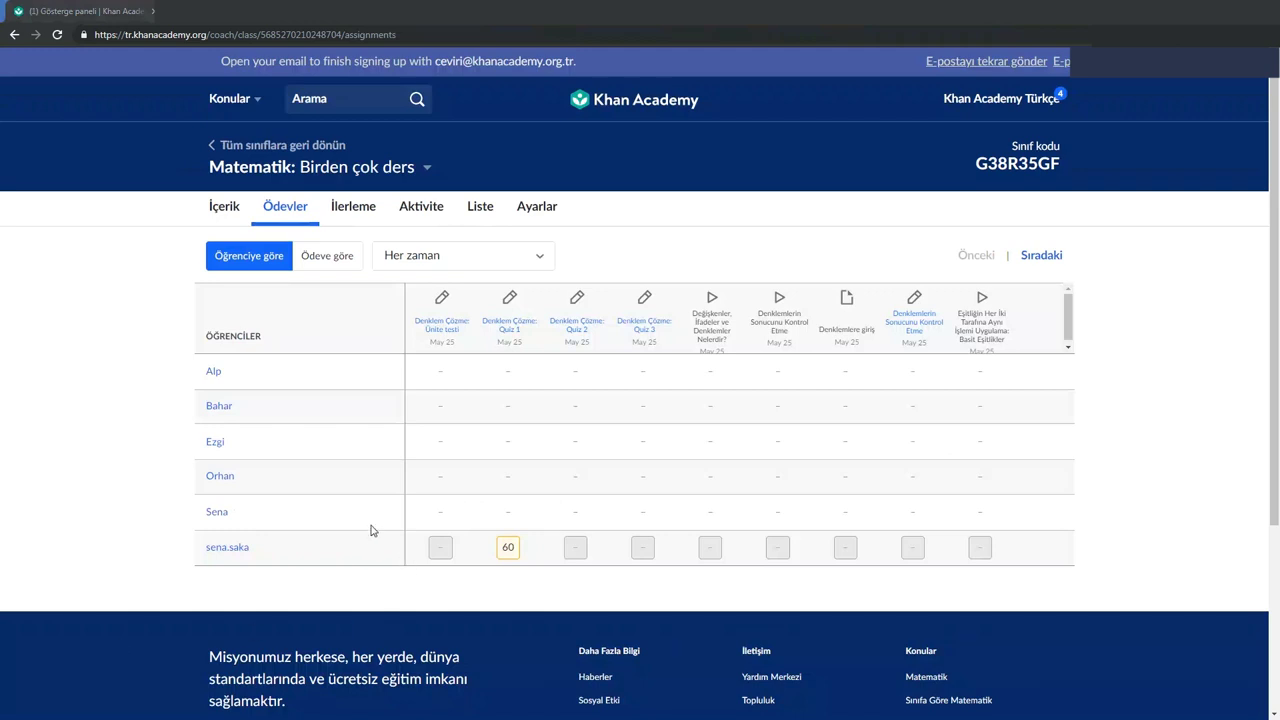
Step: Show the class's assignments by assignment, and review the completion details of Denklem Çözme: Quiz 1
left_click(347, 268)
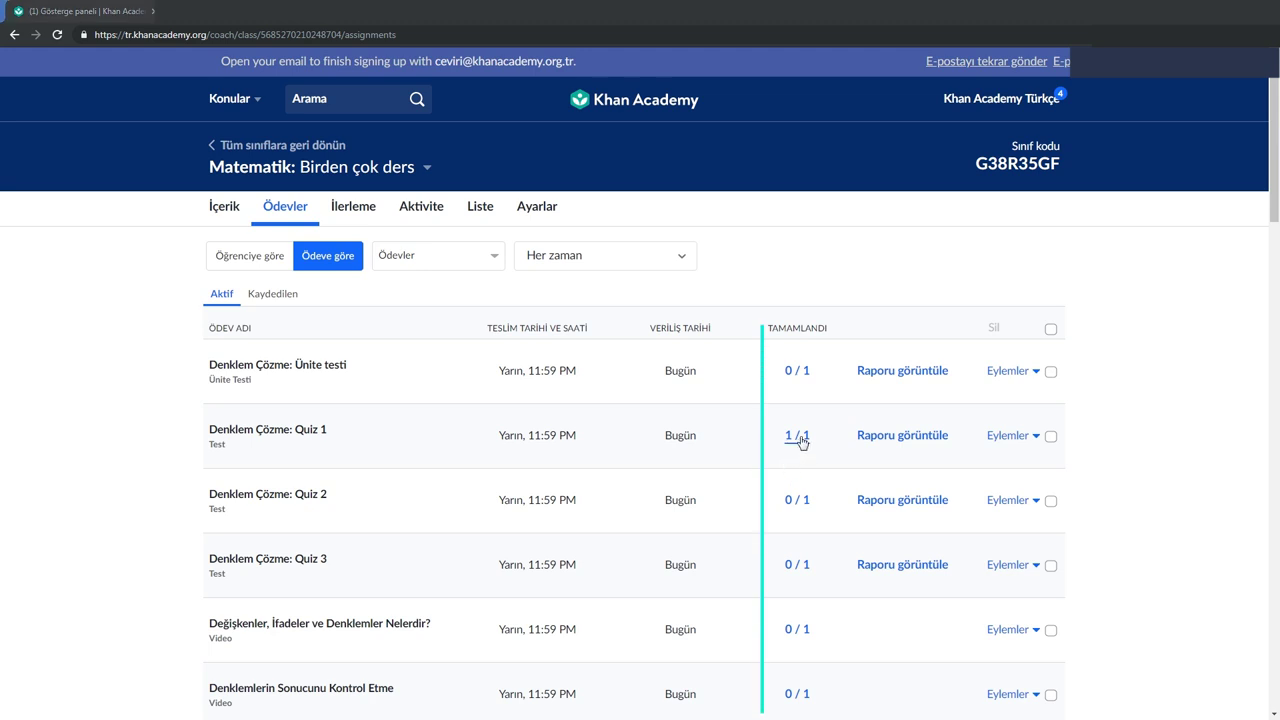
left_click(800, 438)
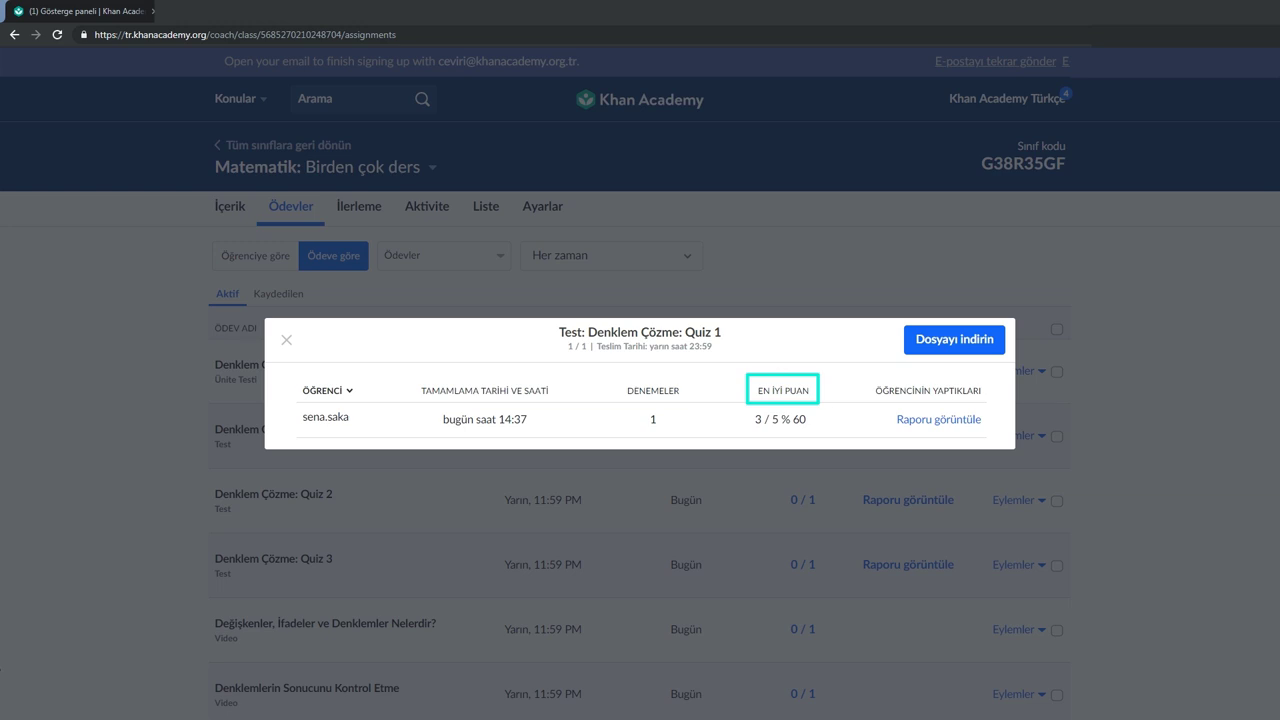
key("Escape")
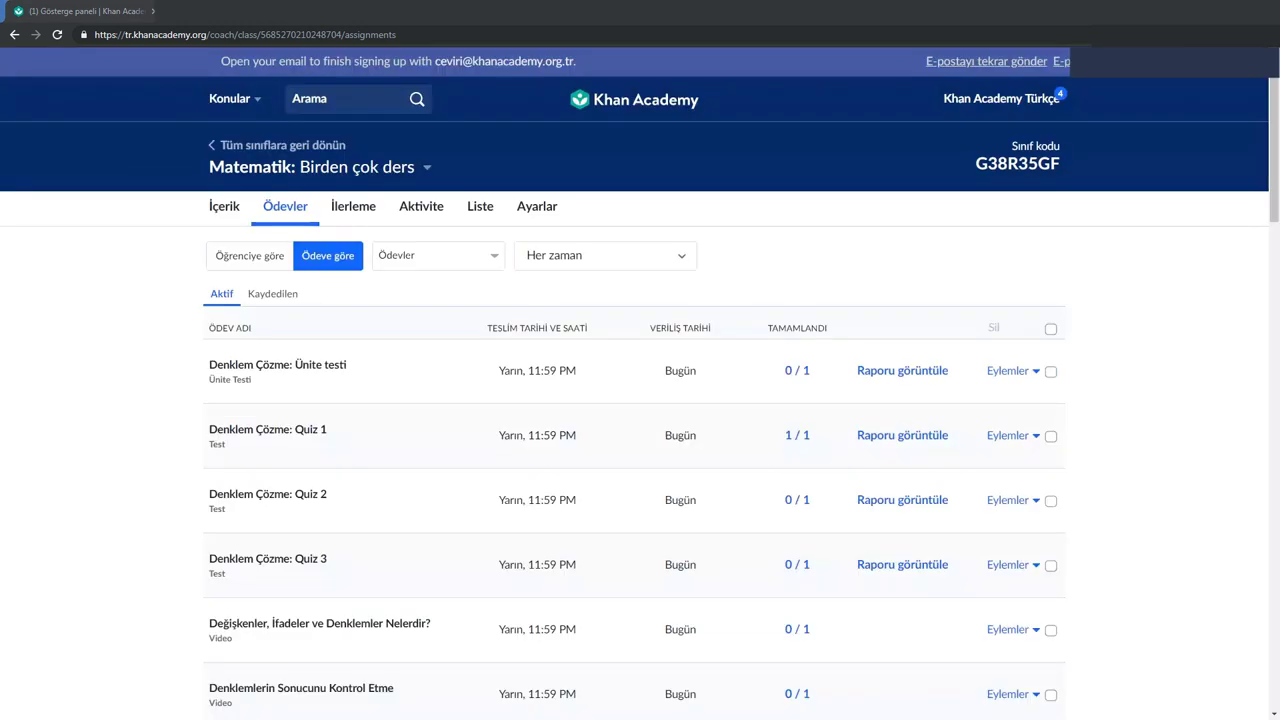
Step: Open the report for Denklem Çözme: Quiz 1, and reveal and hide the correct answer to question S1
left_click(916, 438)
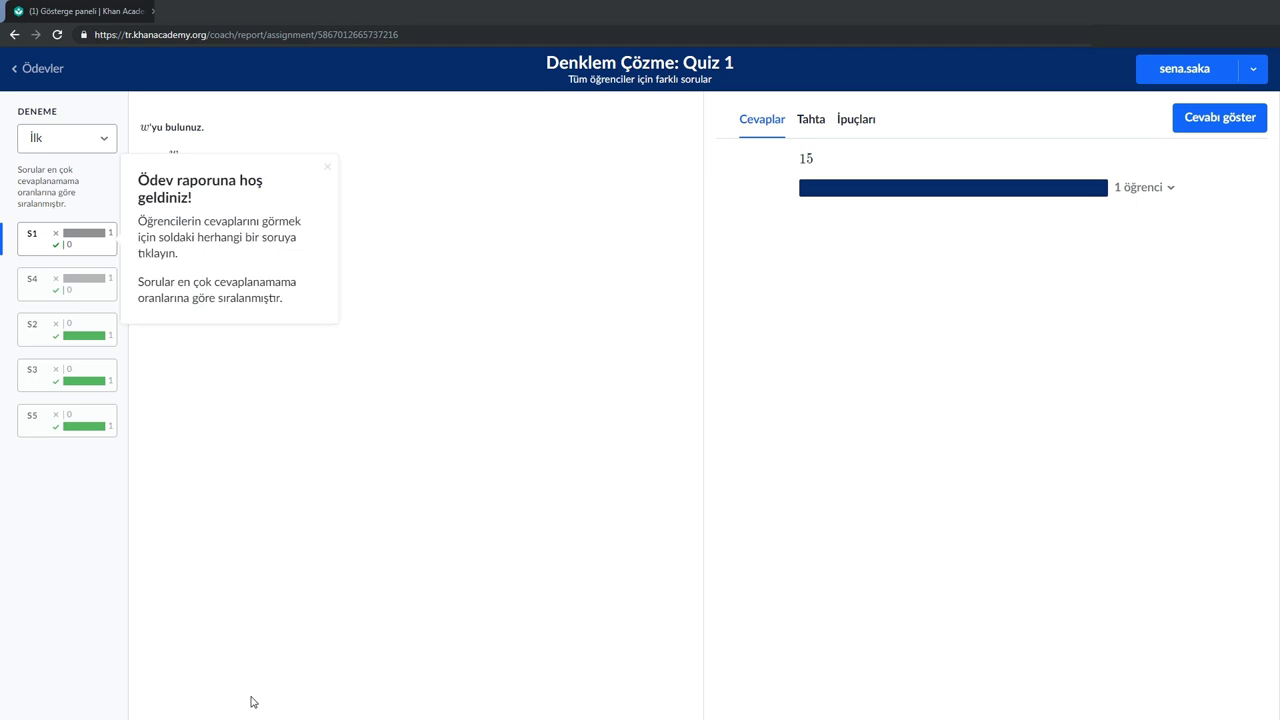
left_click(1205, 120)
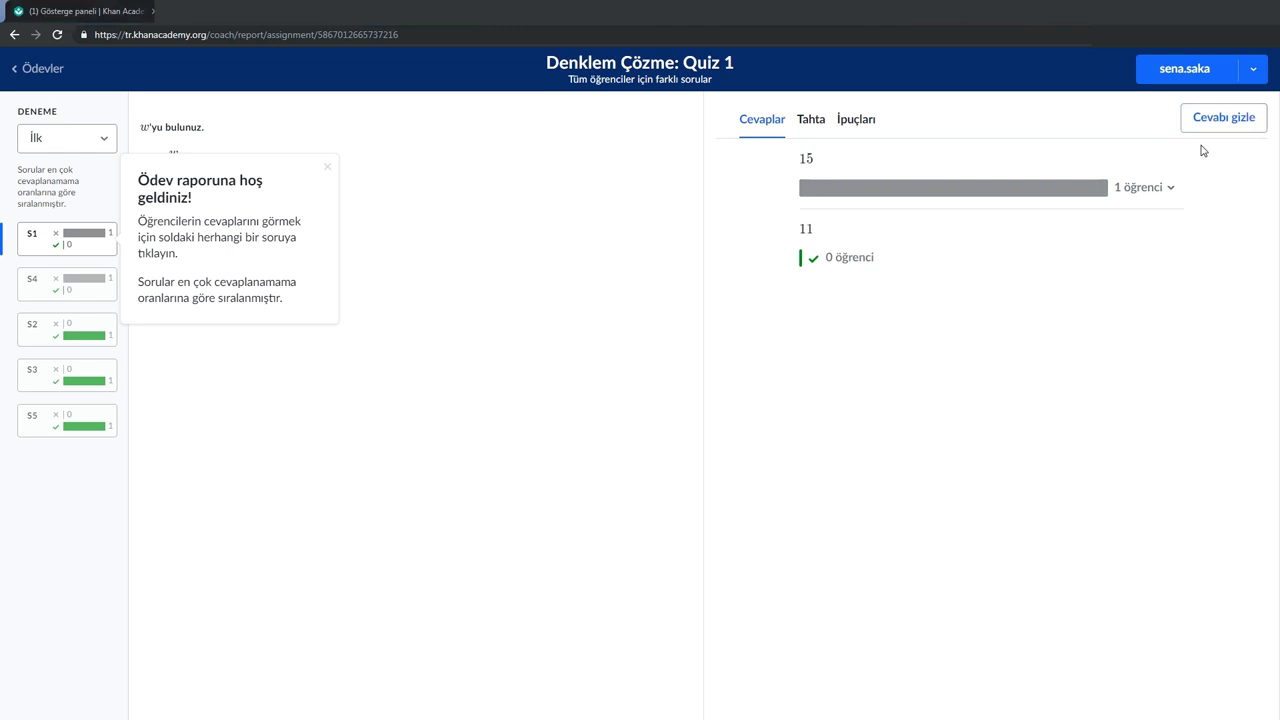
left_click(1205, 120)
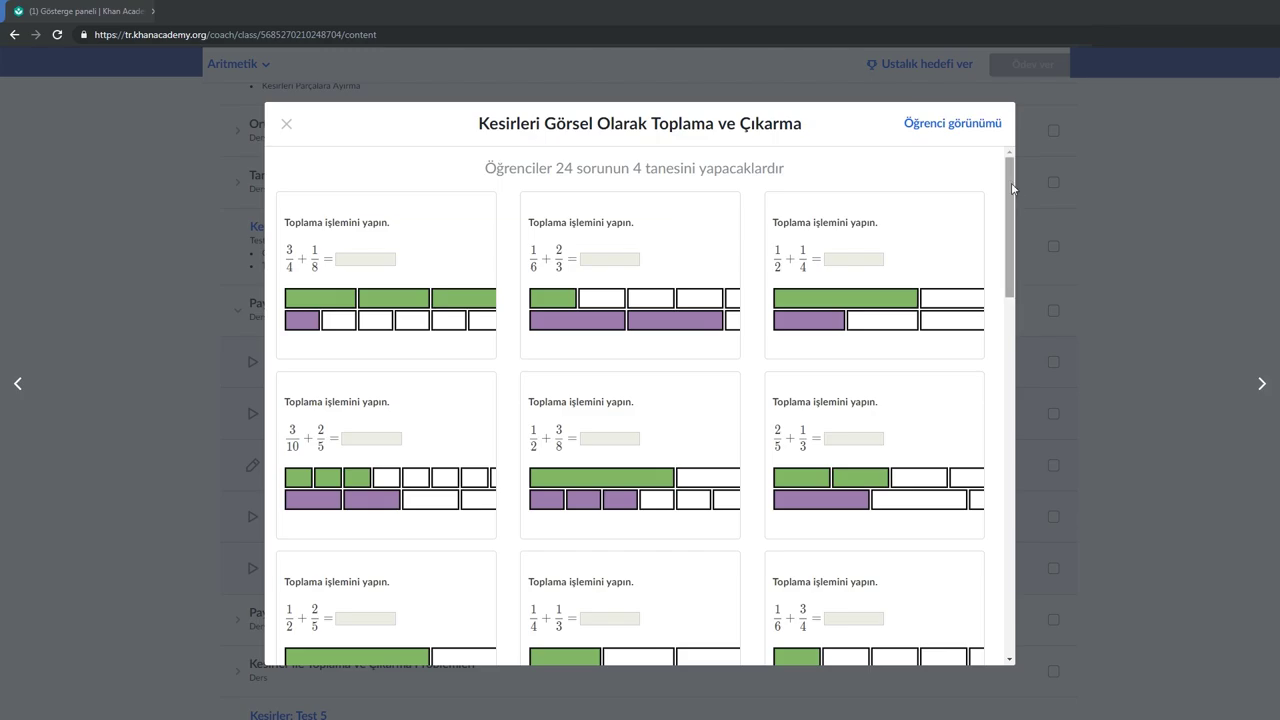
Step: Look through the question previews of the exercise Kesirleri Görsel Olarak Toplama ve Çıkarma, and close the preview
left_click_drag(1012, 188, 1042, 430)
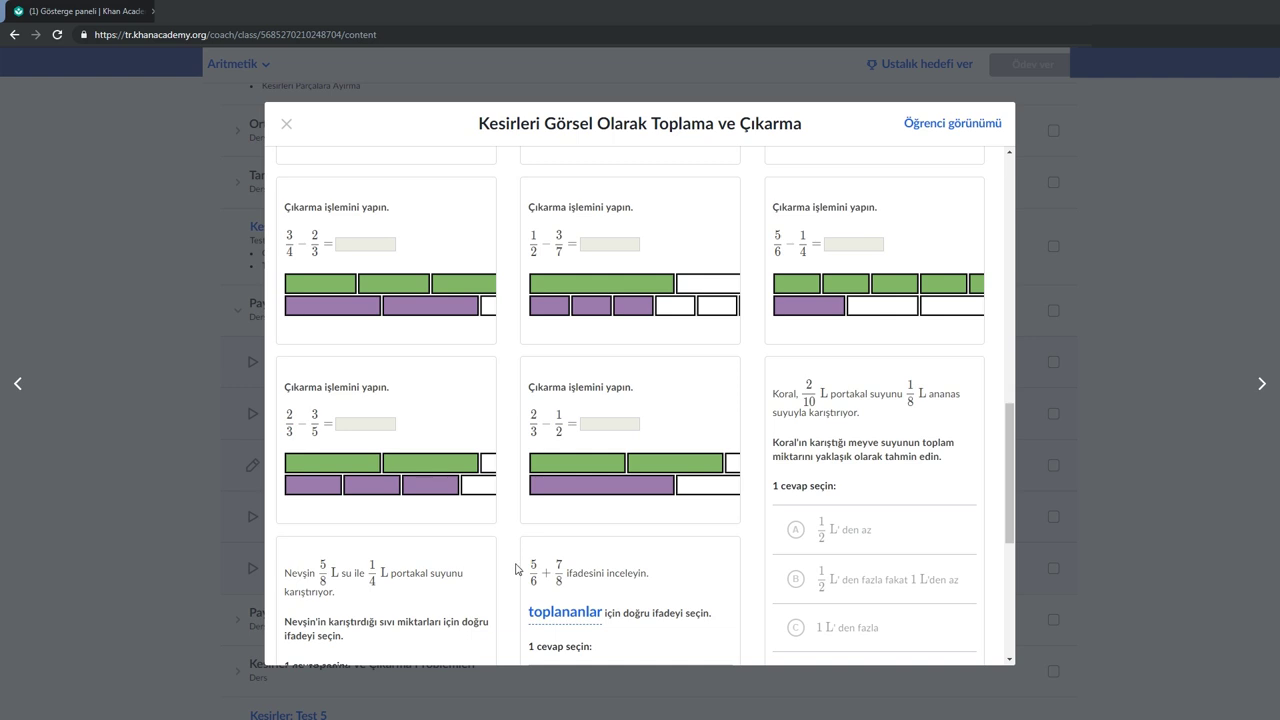
left_click_drag(1010, 435, 1012, 188)
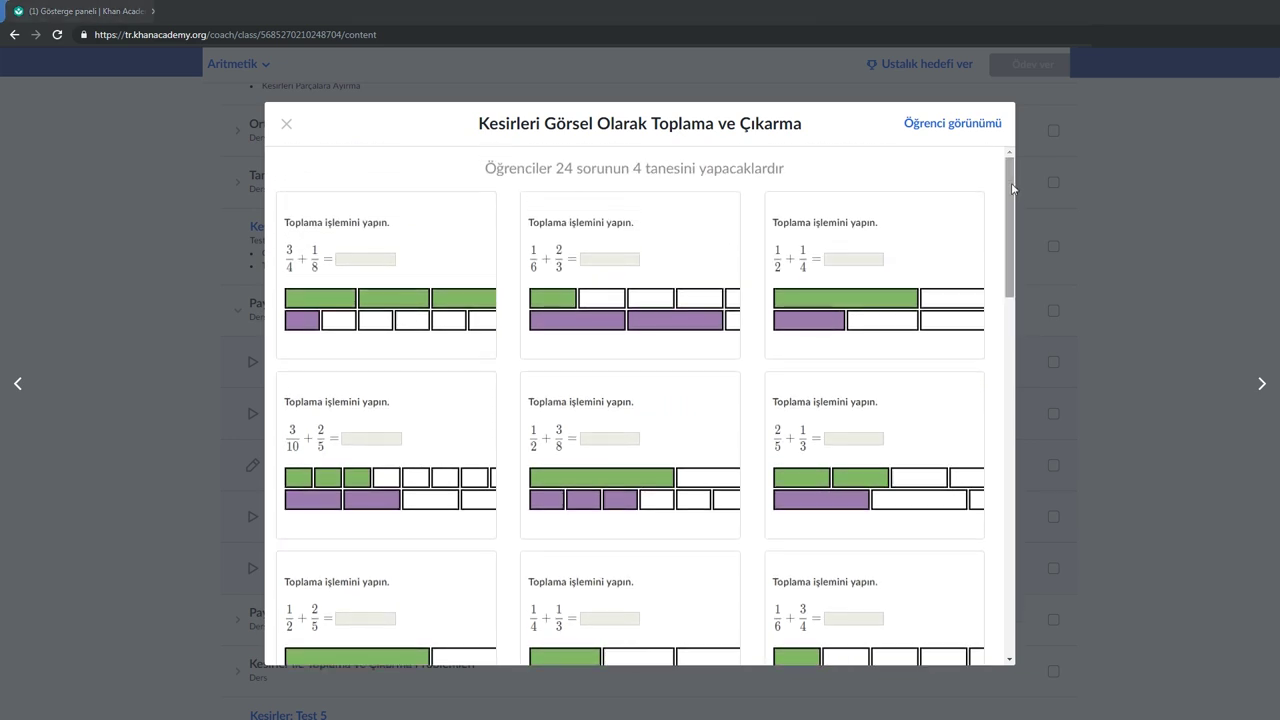
left_click(1048, 517)
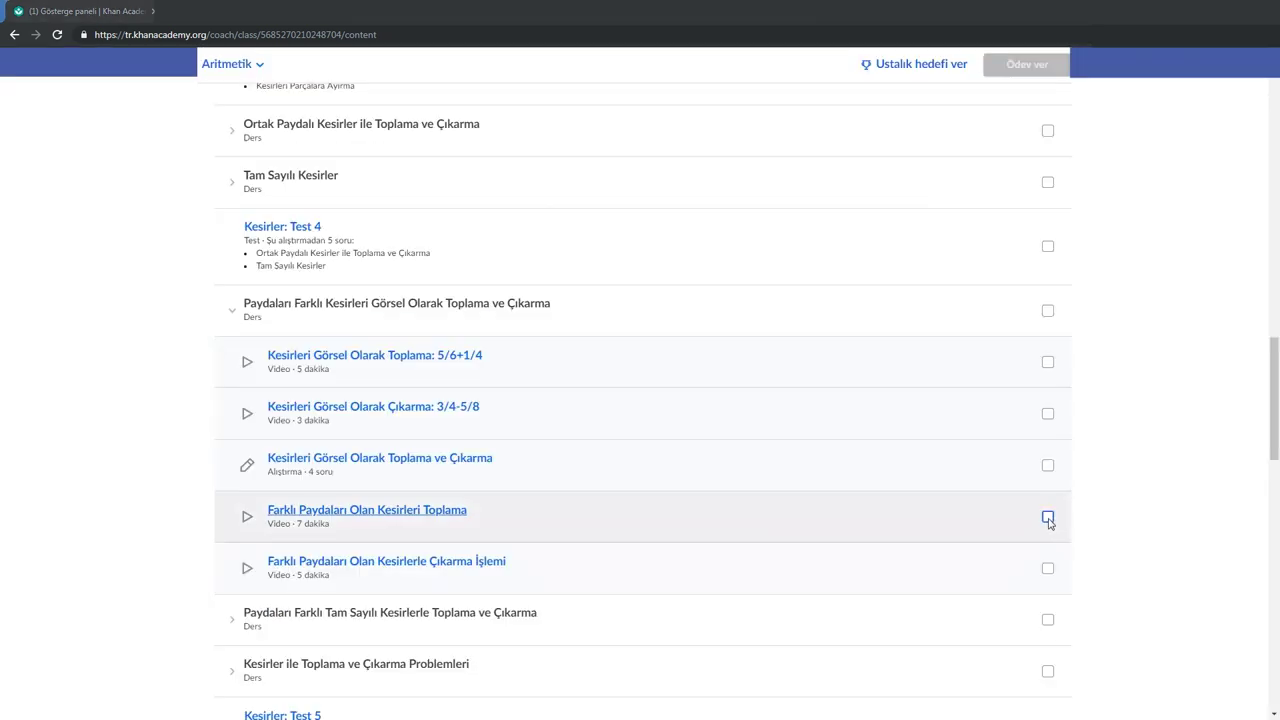
Step: Select the videos Farklı Paydaları Olan Kesirleri Toplama and Farklı Paydaları Olan Kesirlerle Çıkarma İşlemi, and start assigning them
left_click(1047, 517)
left_click(1048, 568)
left_click_drag(1272, 452, 1255, 150)
left_click(994, 160)
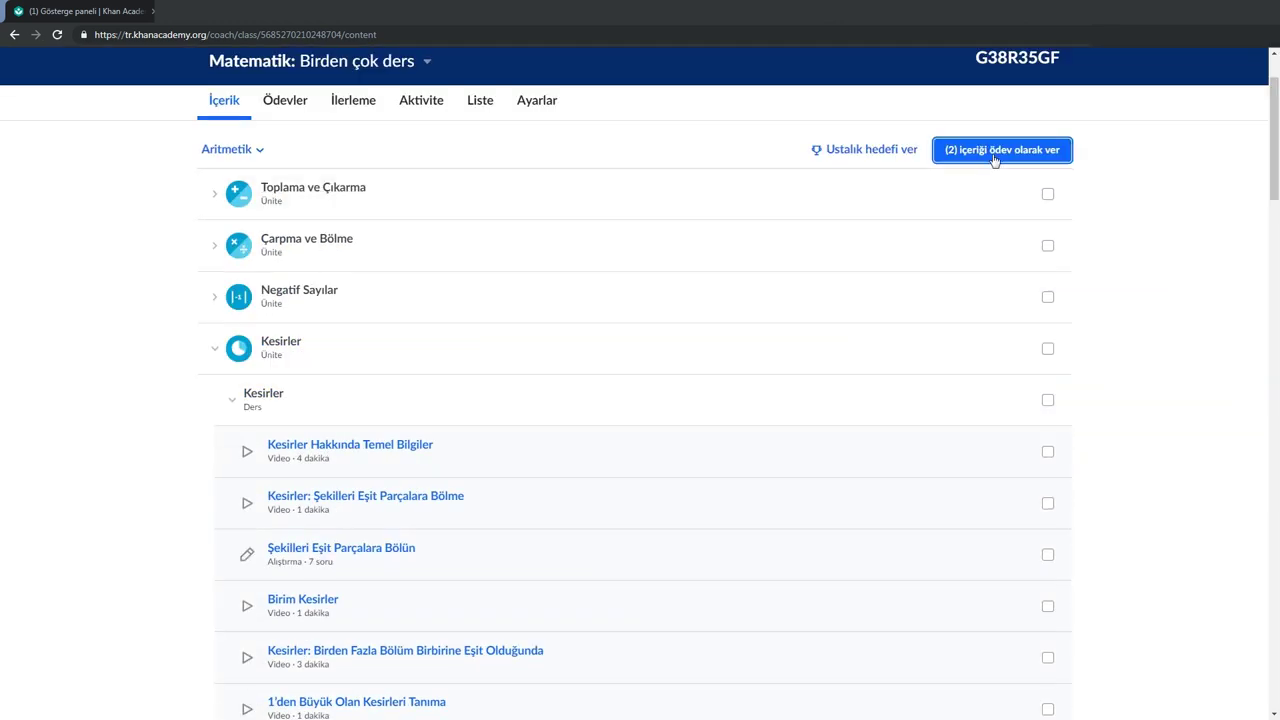